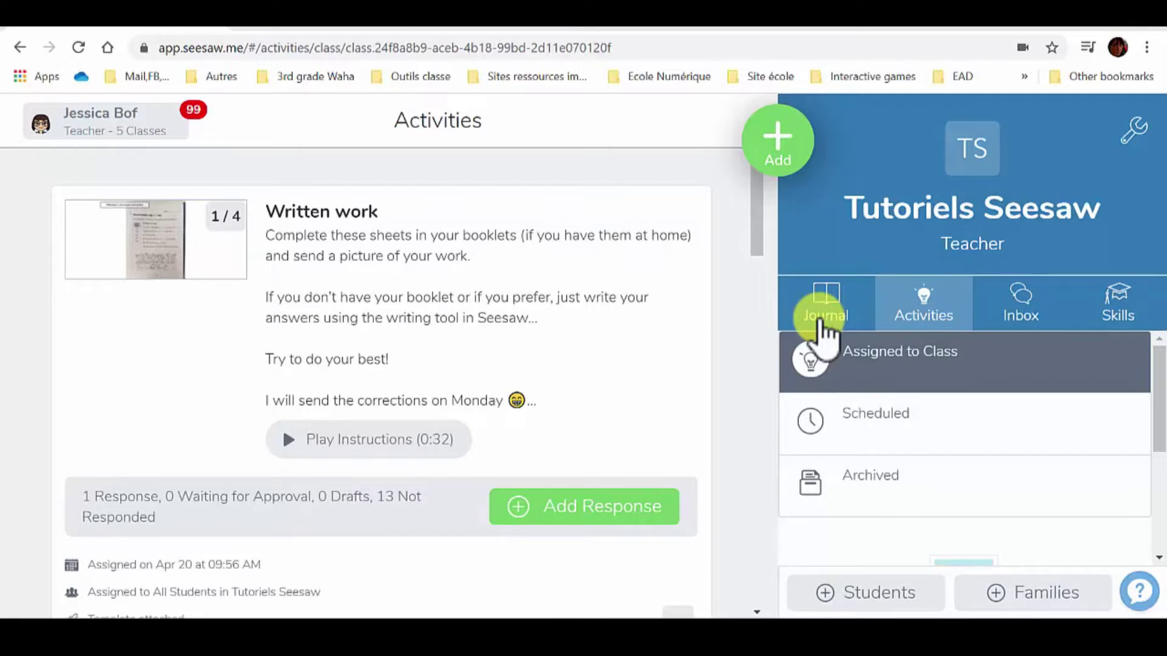
Step: Start assigning an activity to the class and open the Community activity library
left_click(781, 167)
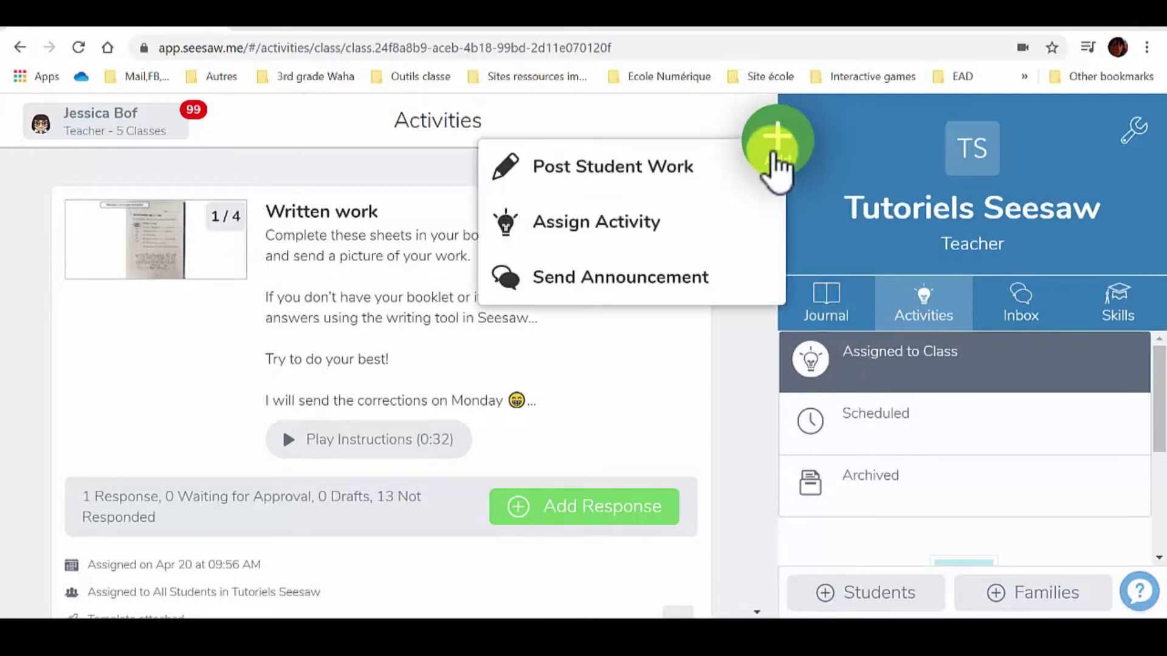
left_click(632, 226)
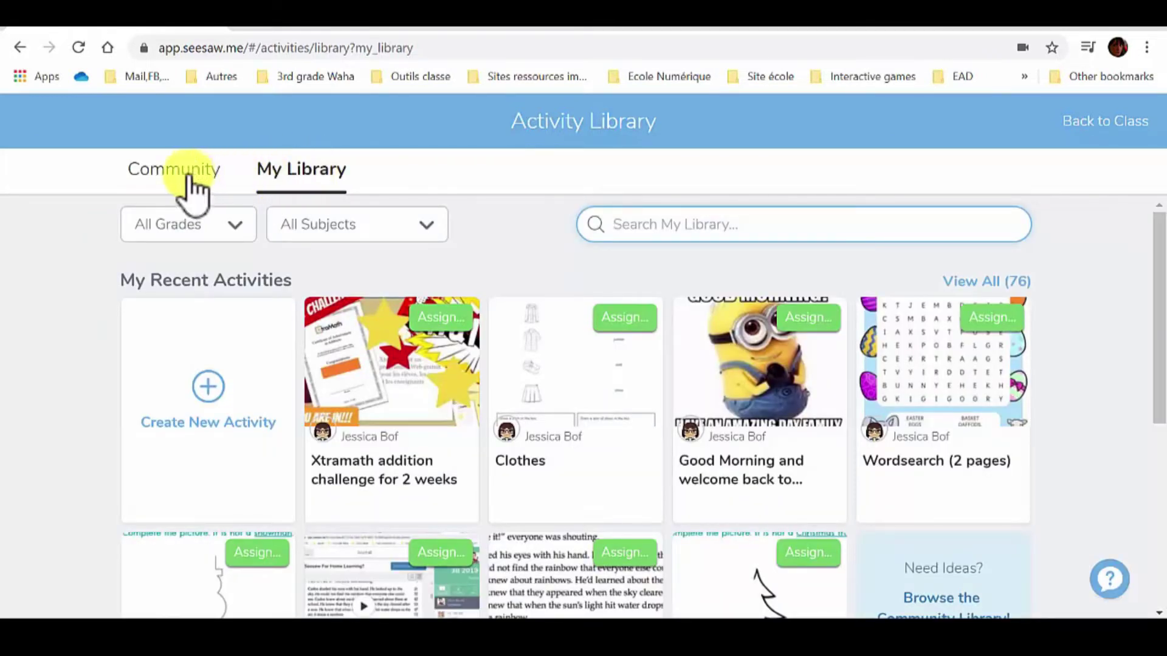
left_click(175, 173)
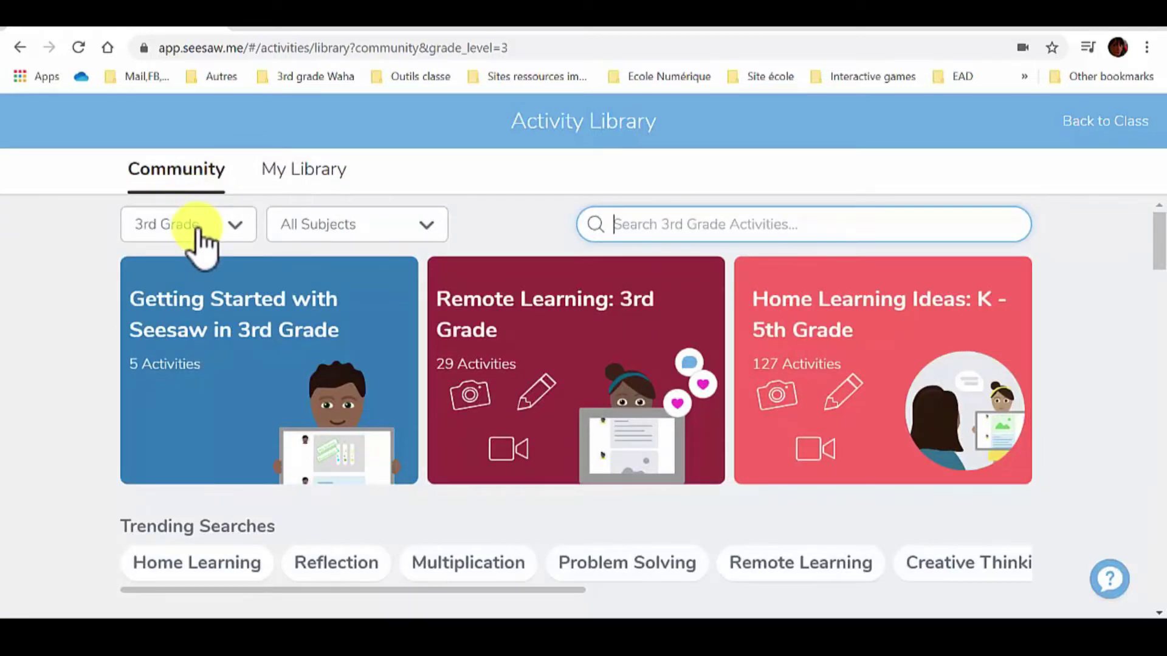
Step: Filter the 3rd Grade community activities by the English Language Learners subject
left_click(198, 230)
left_click(198, 230)
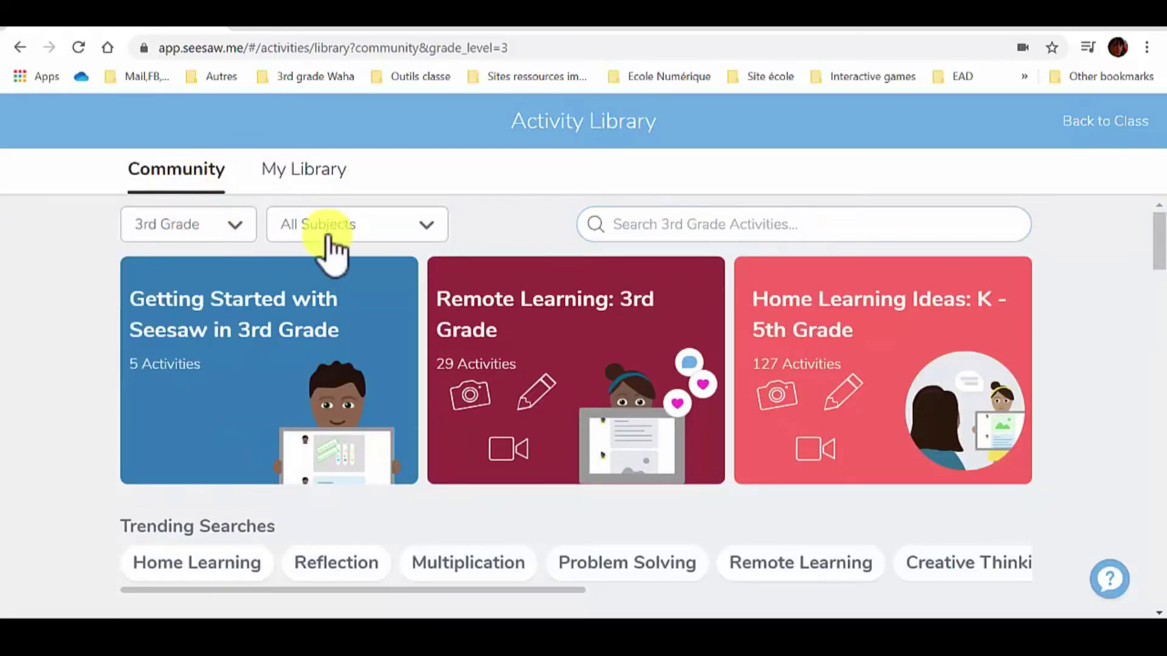
left_click(380, 234)
scroll(398, 425, "down", 2)
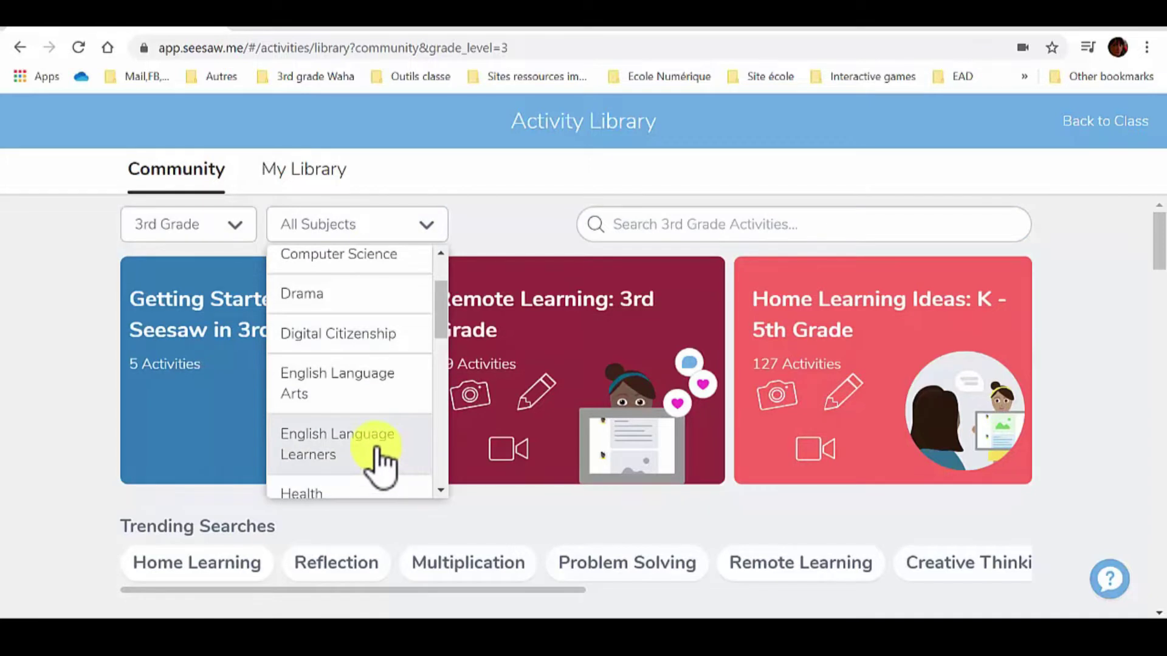
left_click(381, 463)
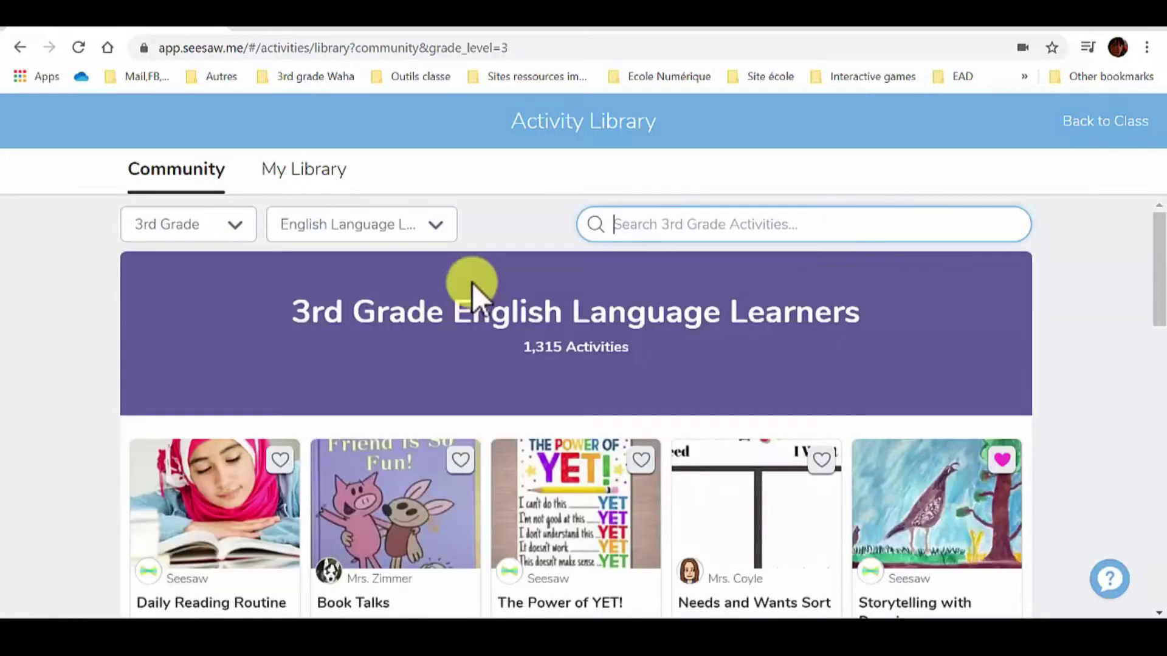
Step: Search the 3rd Grade community activities for "verb past"
left_click(782, 226)
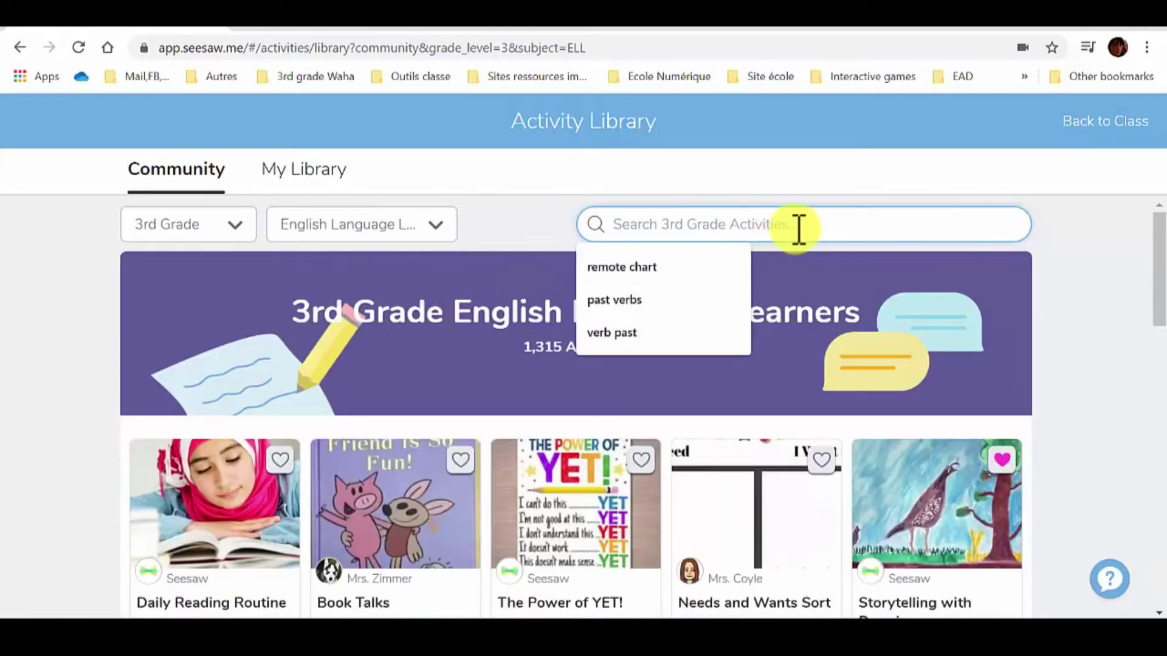
left_click(625, 336)
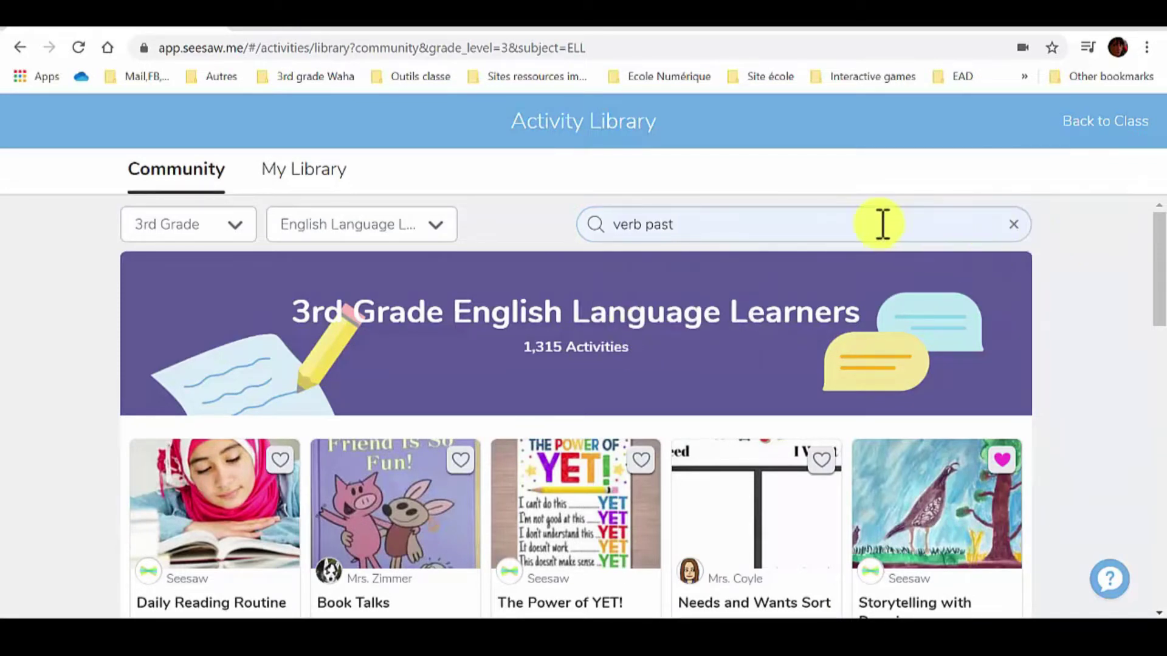
key("Return")
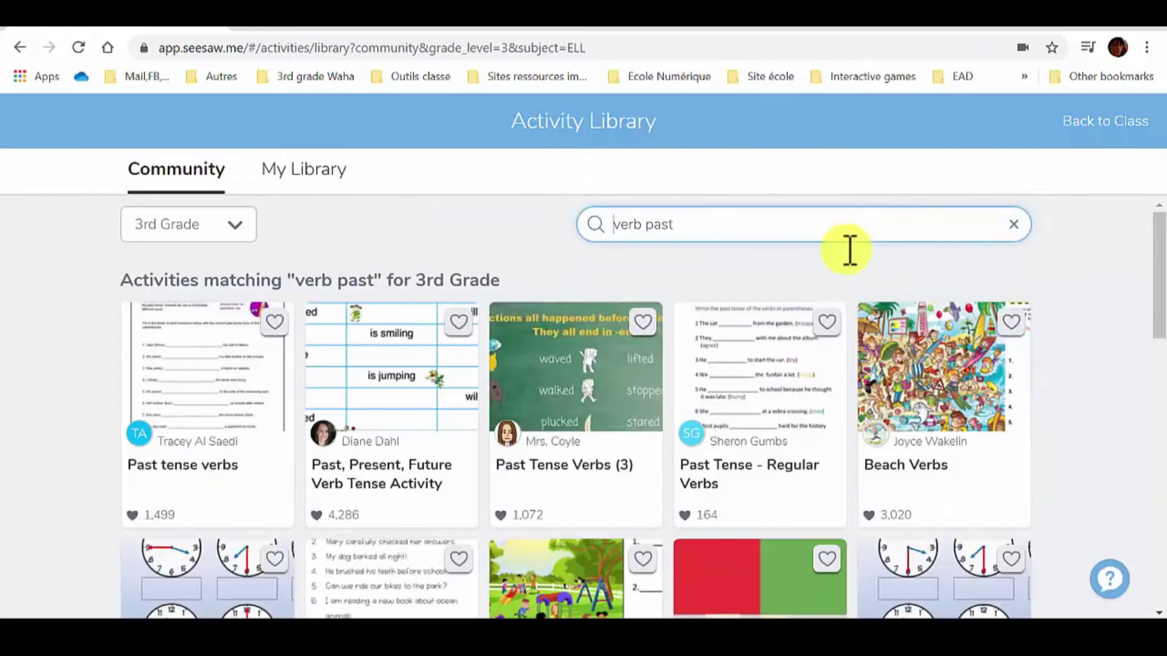
Step: Open the "Verb Tenses!" activity from the search results and save it to My Library
scroll(616, 365, "down", 4)
scroll(617, 365, "down", 6)
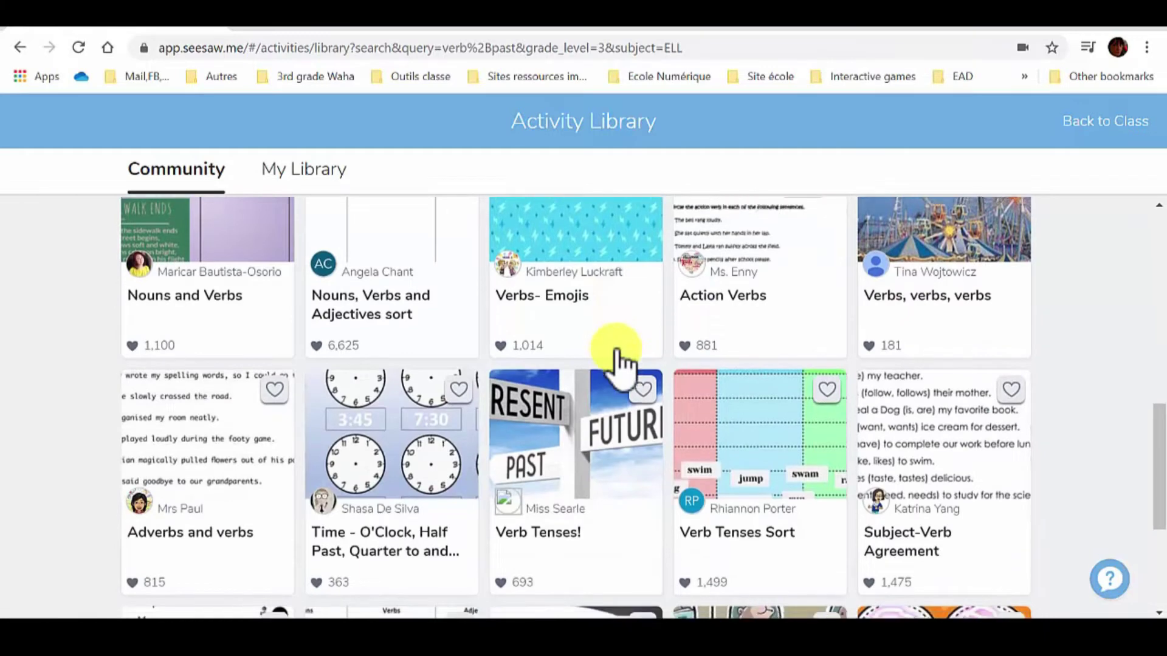
scroll(618, 363, "down", 3)
left_click(552, 354)
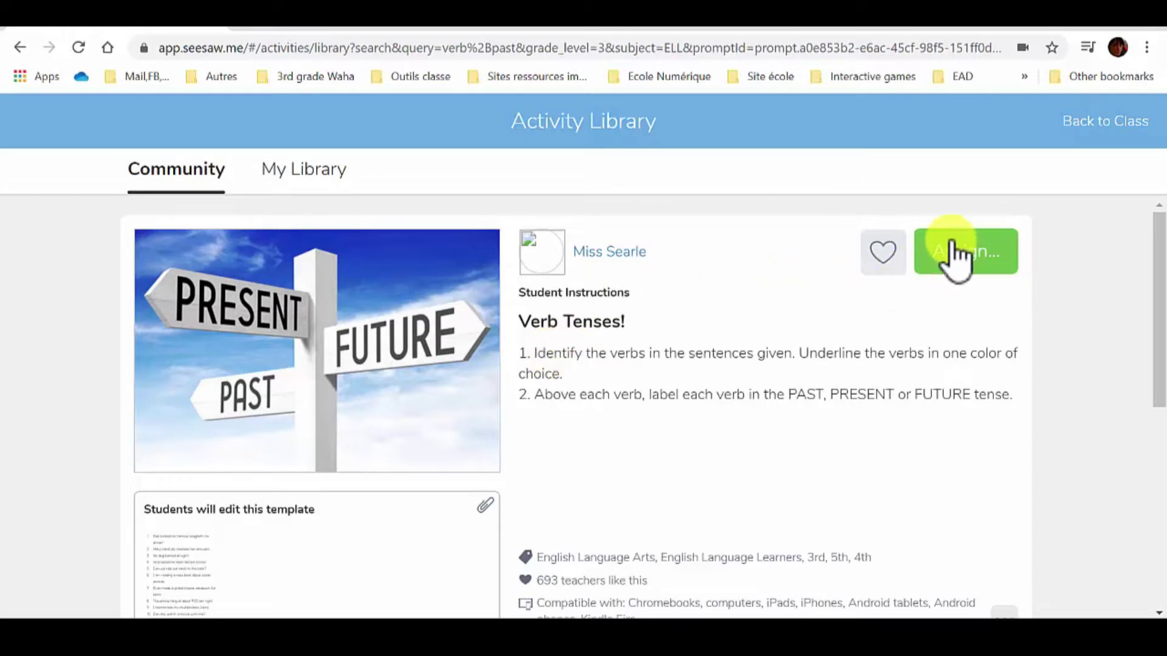
left_click(893, 253)
left_click(883, 262)
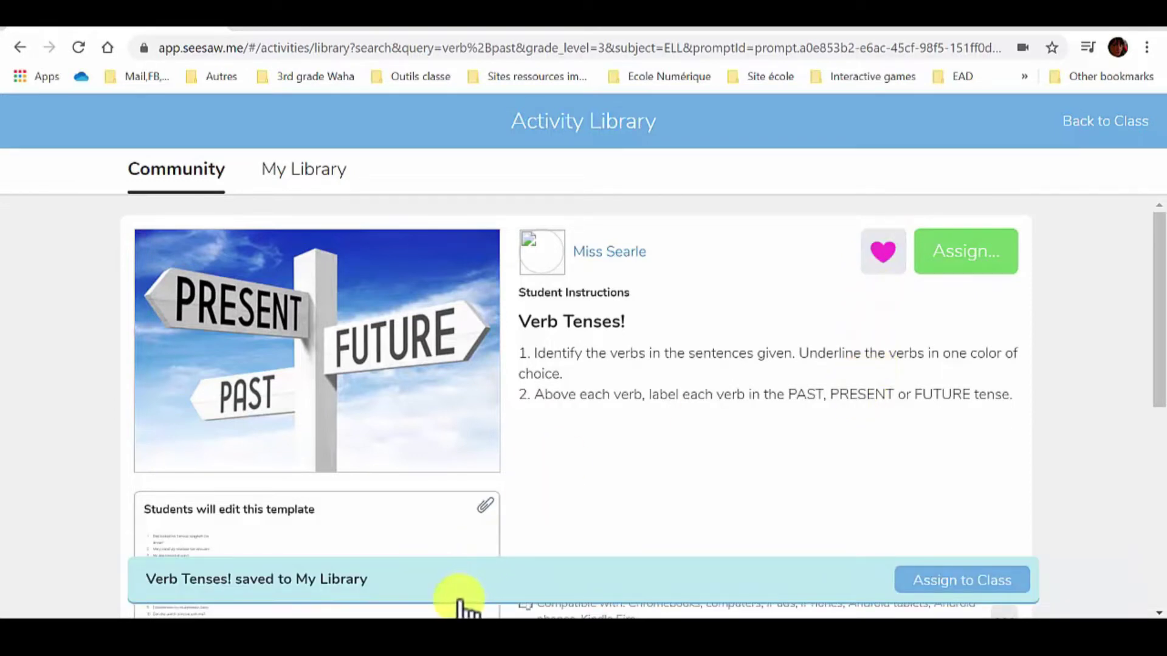
Step: Open the saved "Verb Tenses!" activity in My Library and create a copy of it for editing
left_click(312, 170)
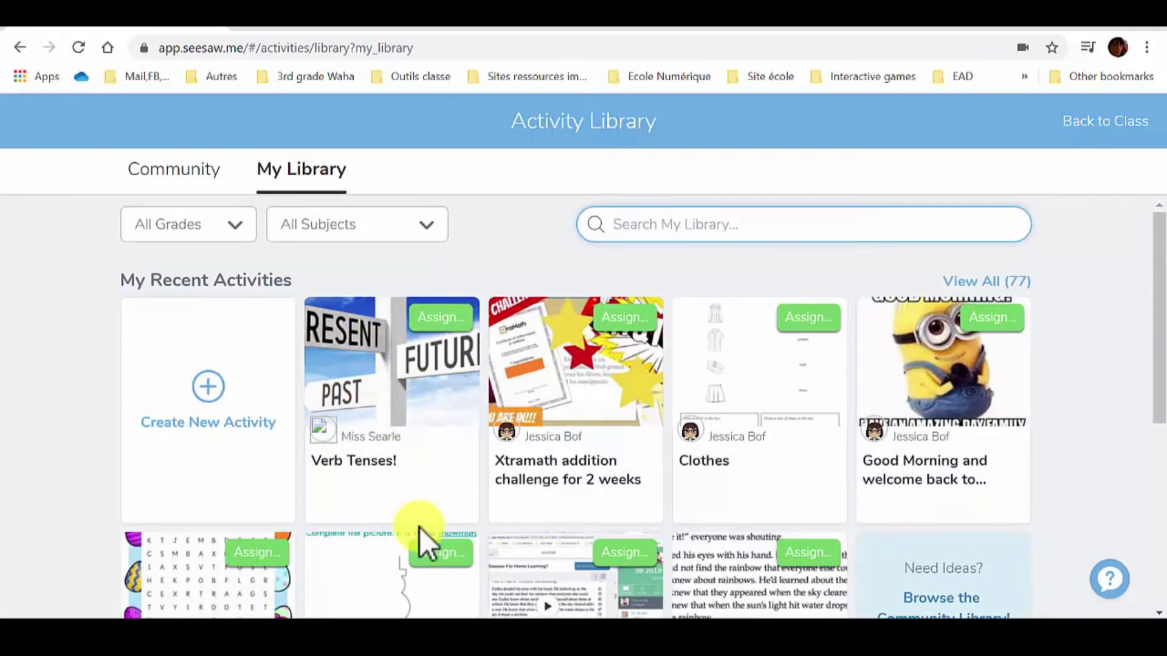
left_click(425, 502)
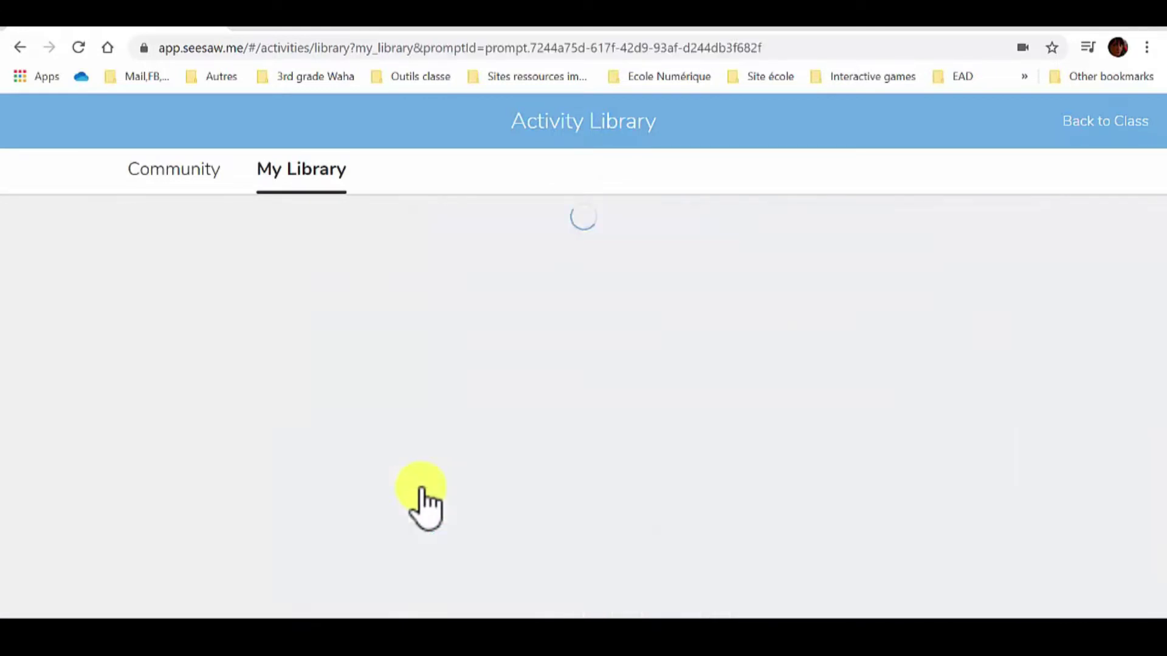
scroll(775, 367, "down", 3)
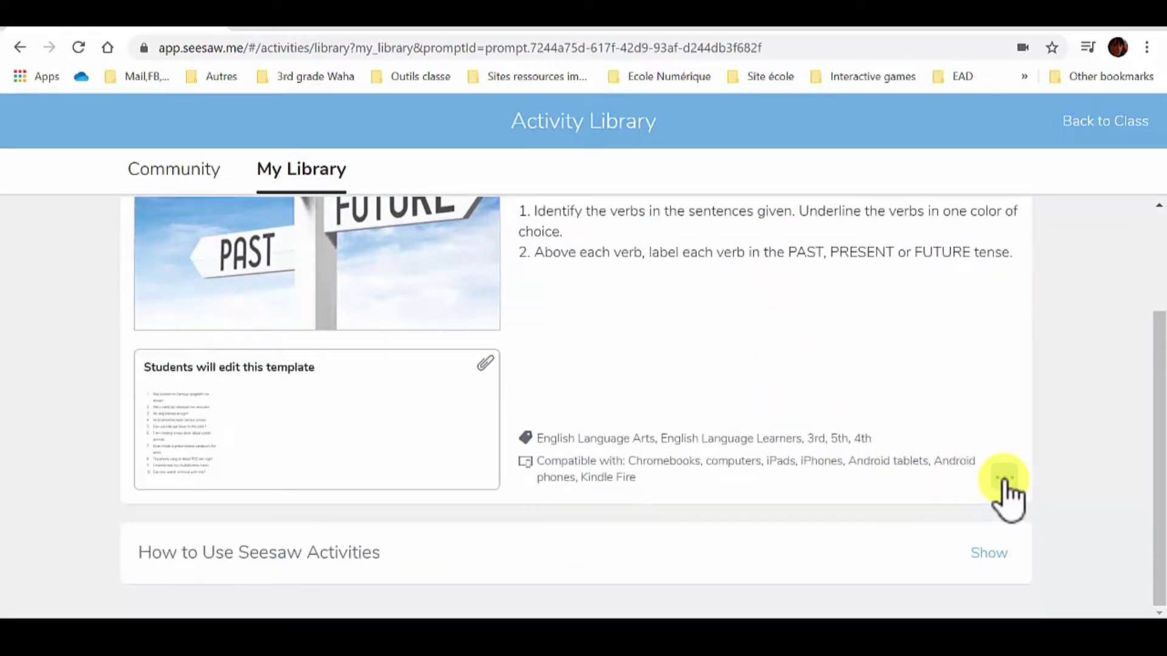
left_click(1004, 481)
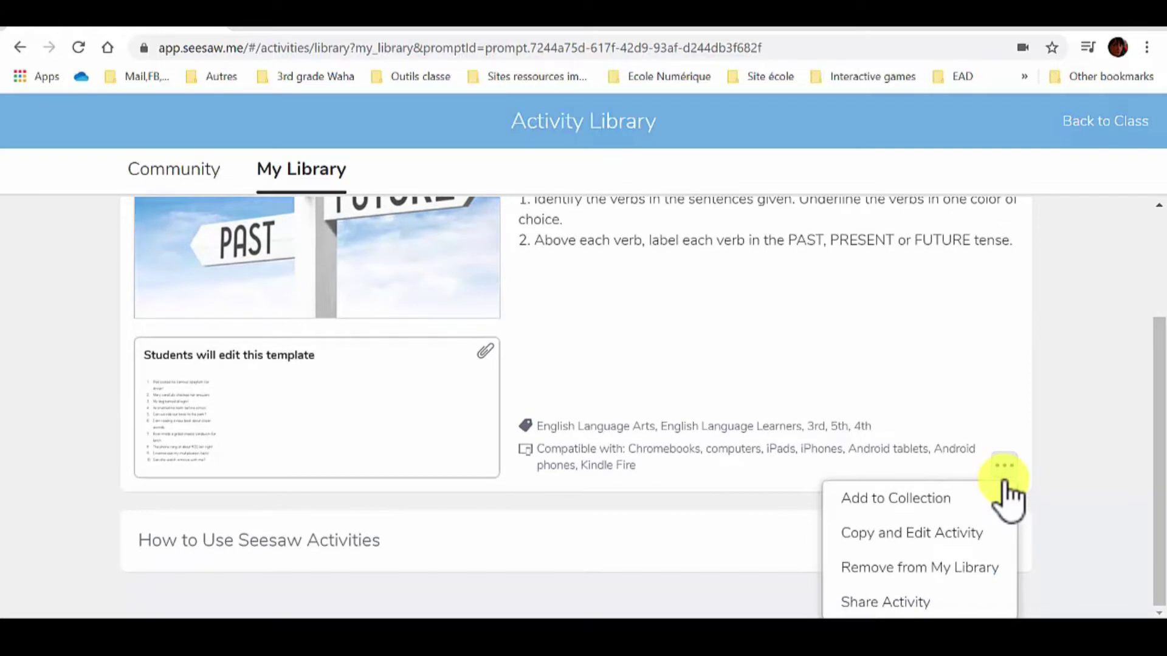
left_click(950, 543)
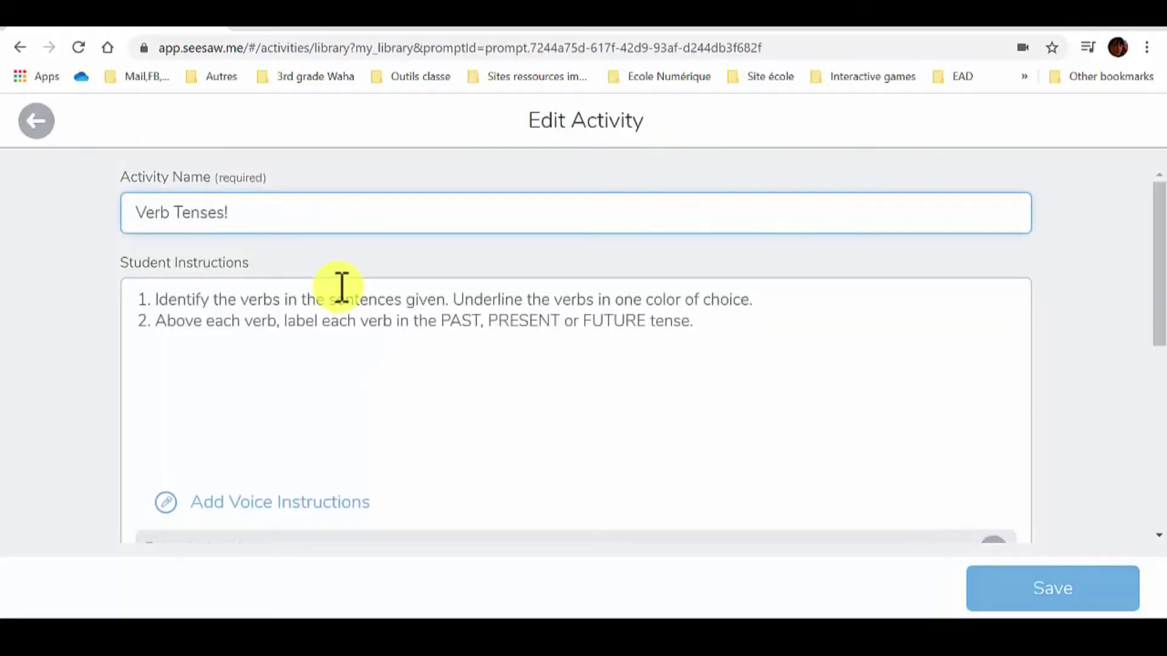
Step: Change the end of the first student instruction to read "Underline the verbs in red."
left_click(621, 301)
left_click_drag(621, 301, 742, 308)
type("red")
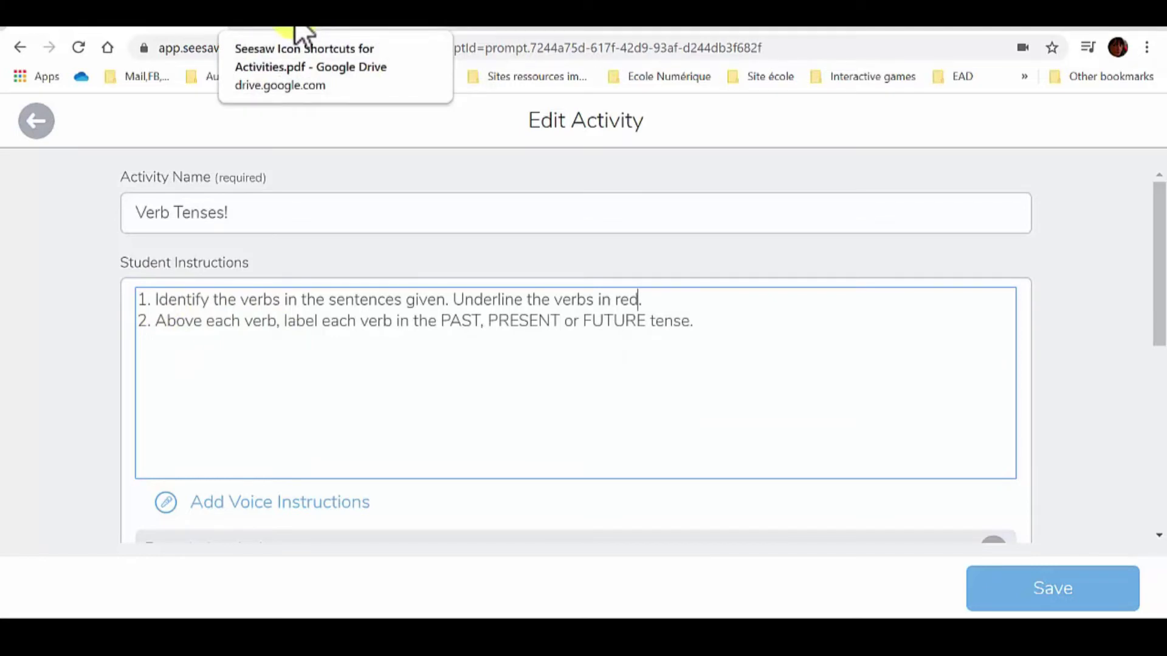
Step: Switch to the Seesaw Icon Shortcuts PDF in Google Drive and look up the text shortcut for the drawing icon
left_click(335, 27)
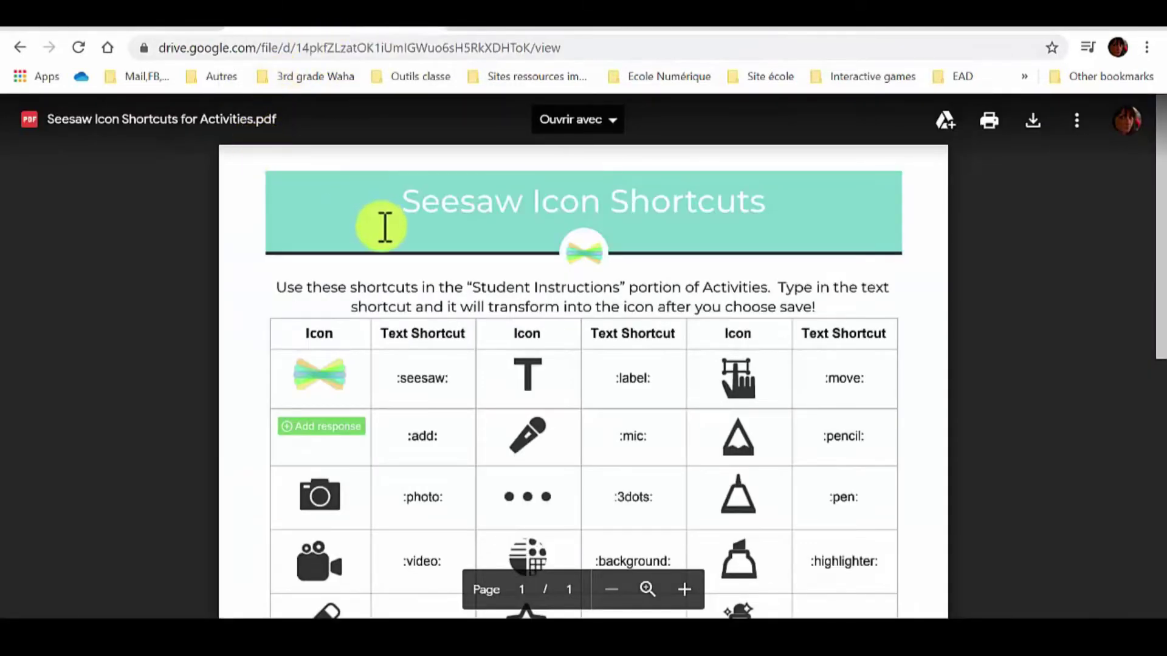
scroll(498, 375, "down", 2)
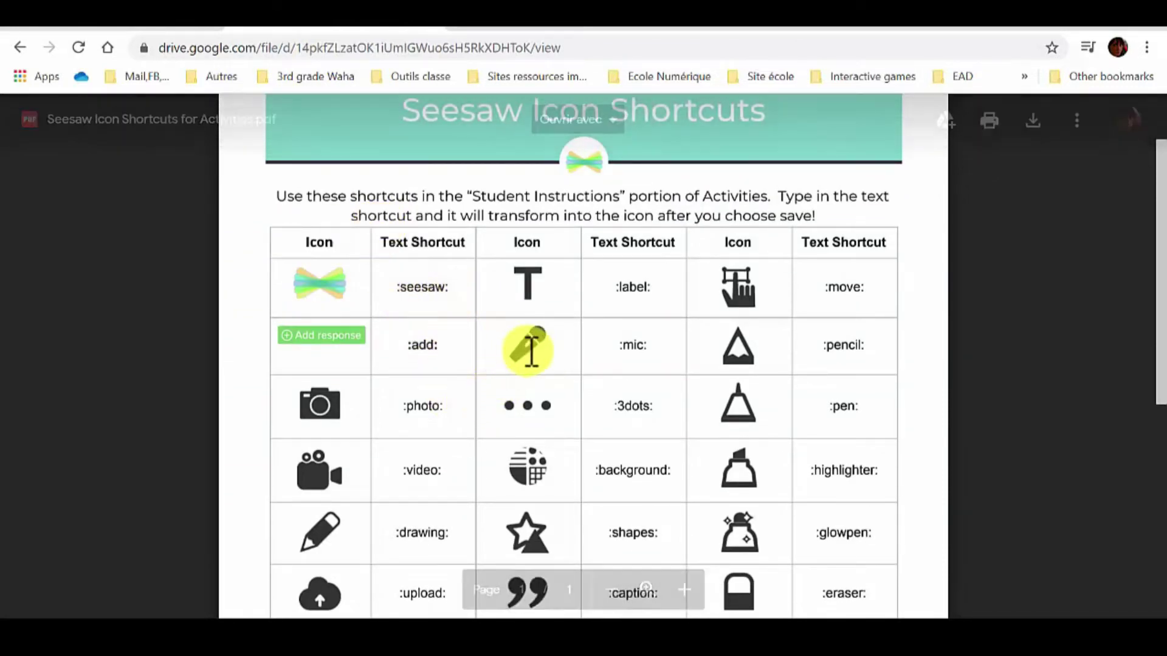
scroll(513, 398, "down", 5)
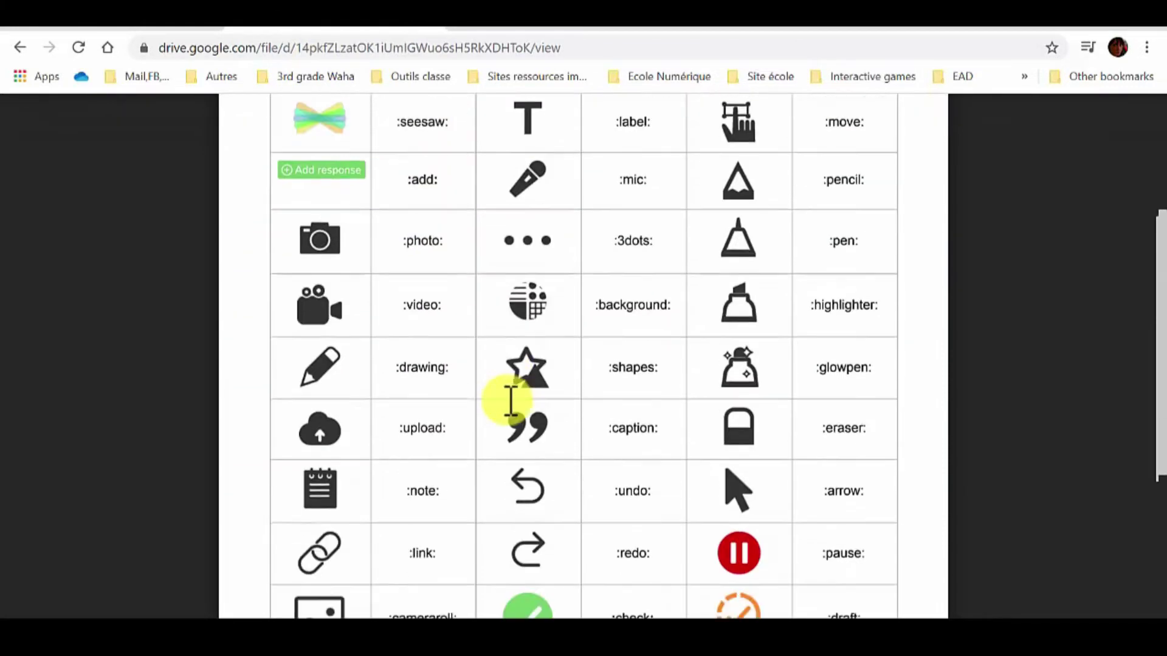
scroll(511, 398, "up", 4)
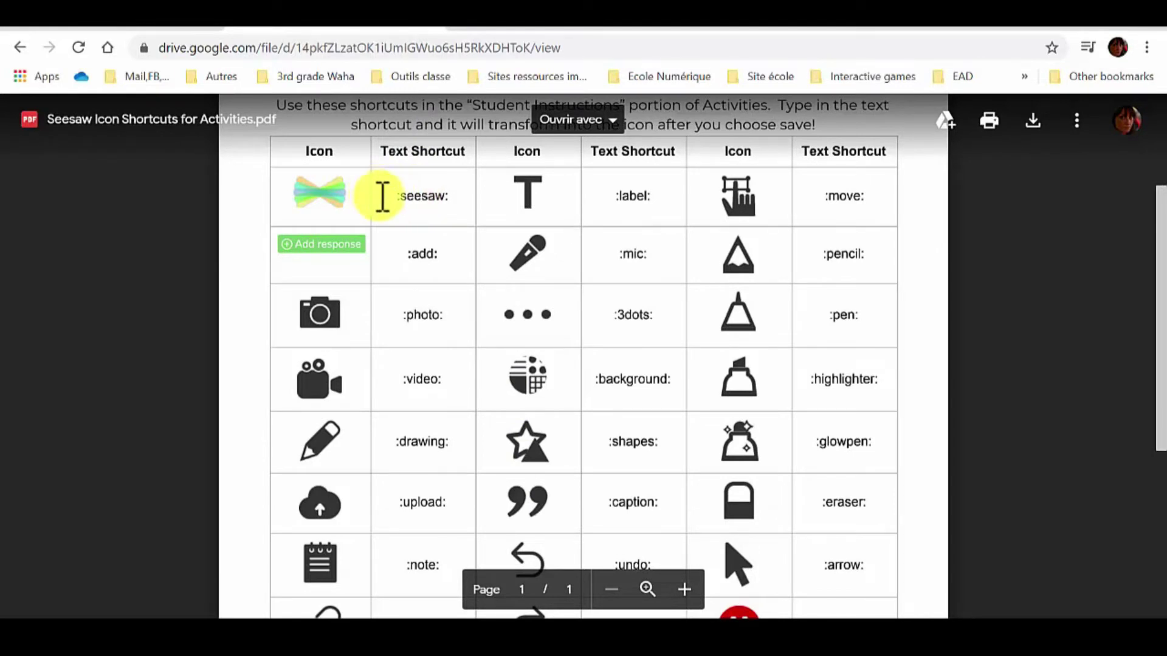
scroll(381, 197, "down", 2)
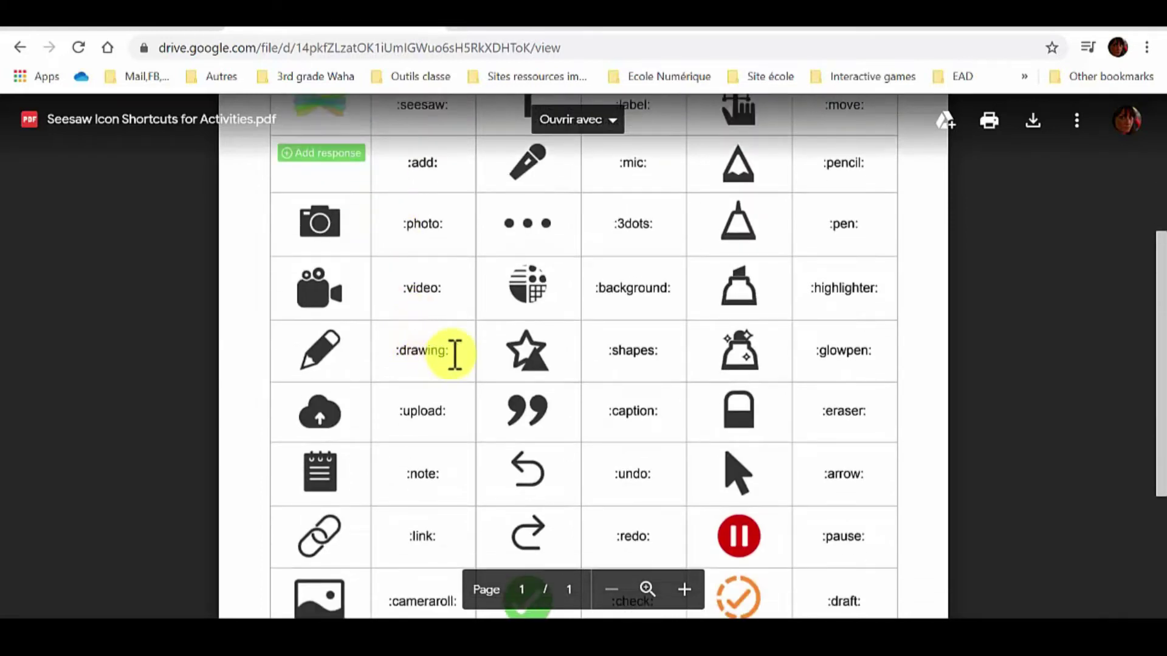
Step: Return to the activity in Seesaw, insert the shortcut ":drawing:" before "Underline" in the first instruction, and save the activity
left_click(117, 27)
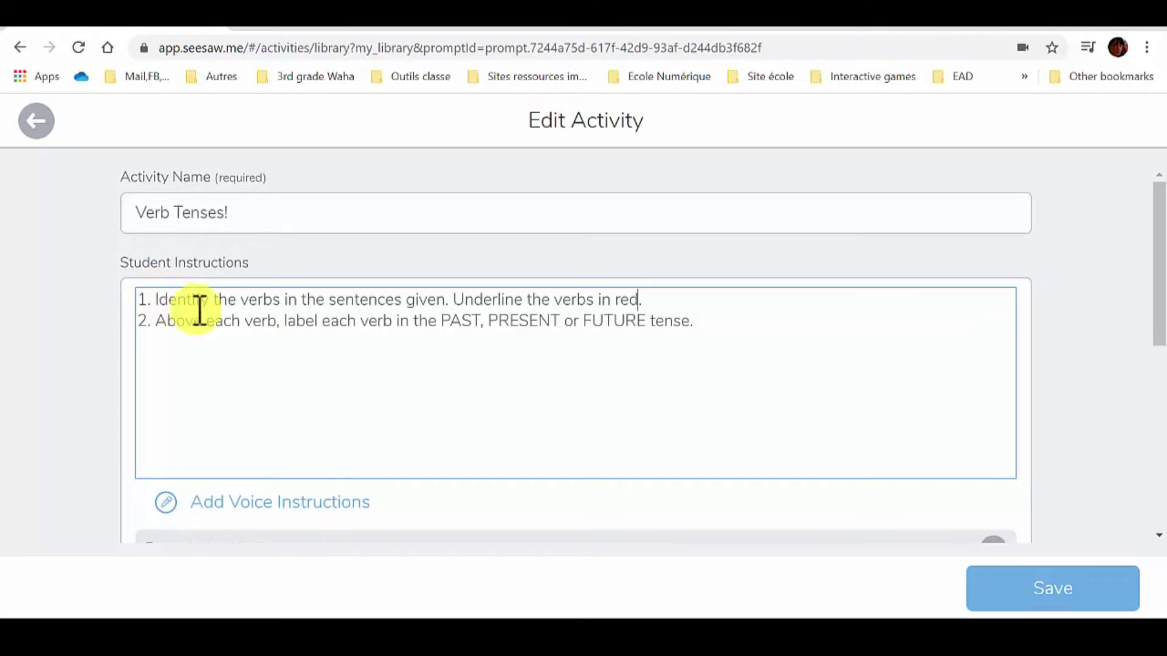
left_click(458, 299)
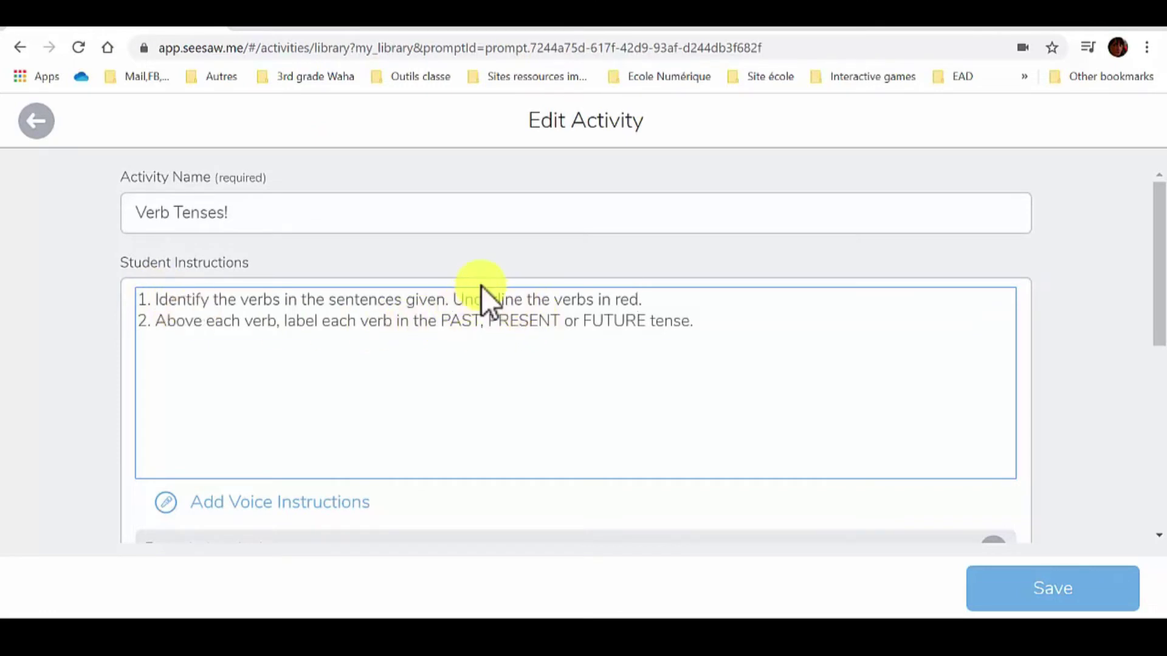
type(":dra")
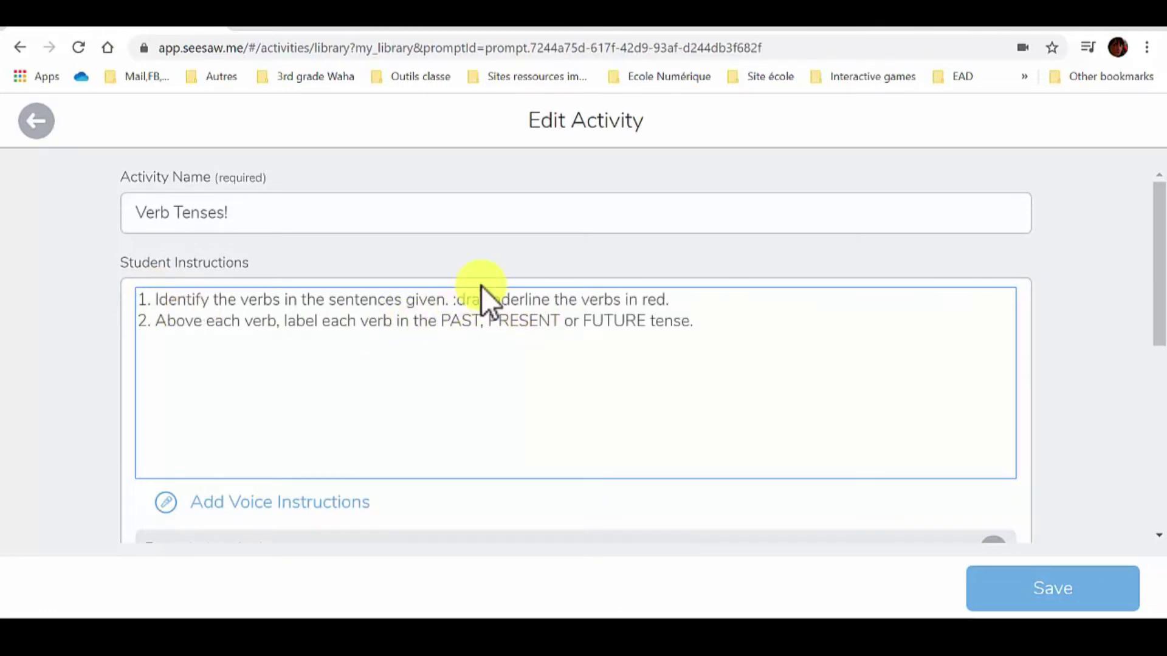
type("wing:")
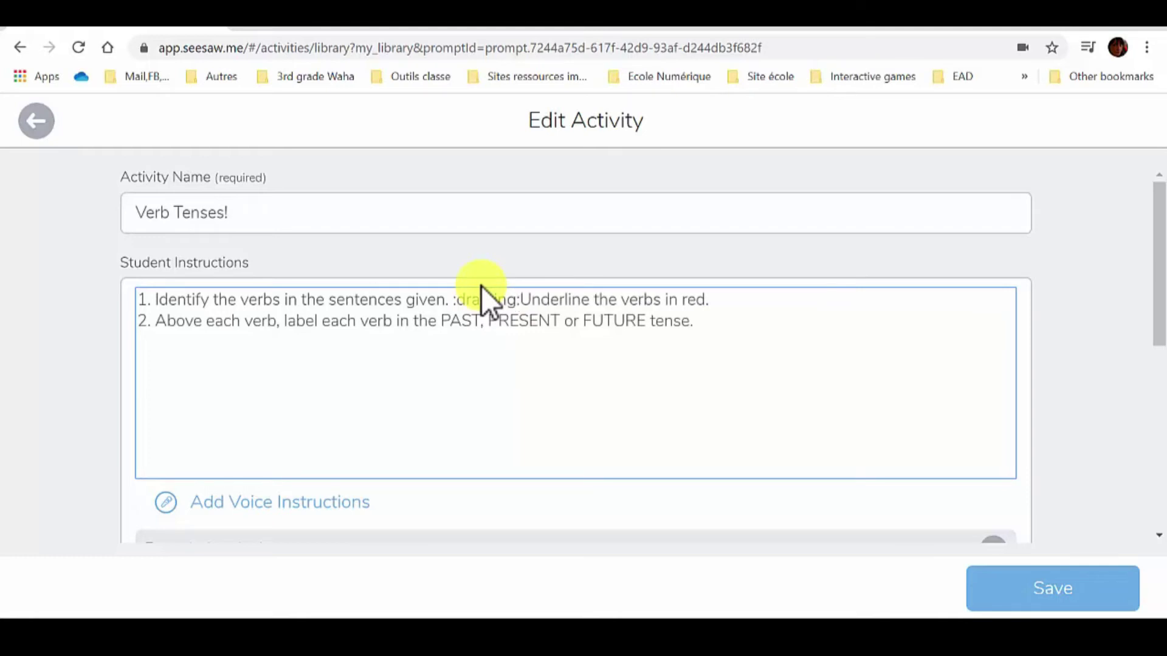
left_click(1030, 583)
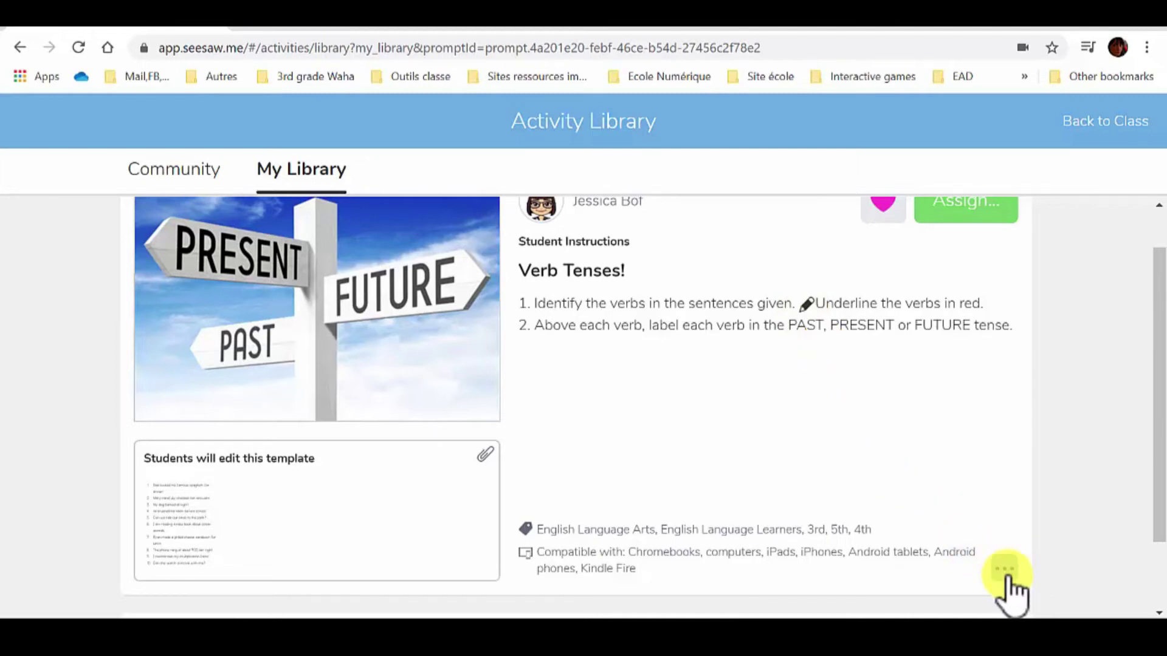
Step: Review the rest of the icon shortcut table in the Google Drive PDF, and return to the Seesaw activity
left_click(347, 28)
scroll(630, 482, "down", 3)
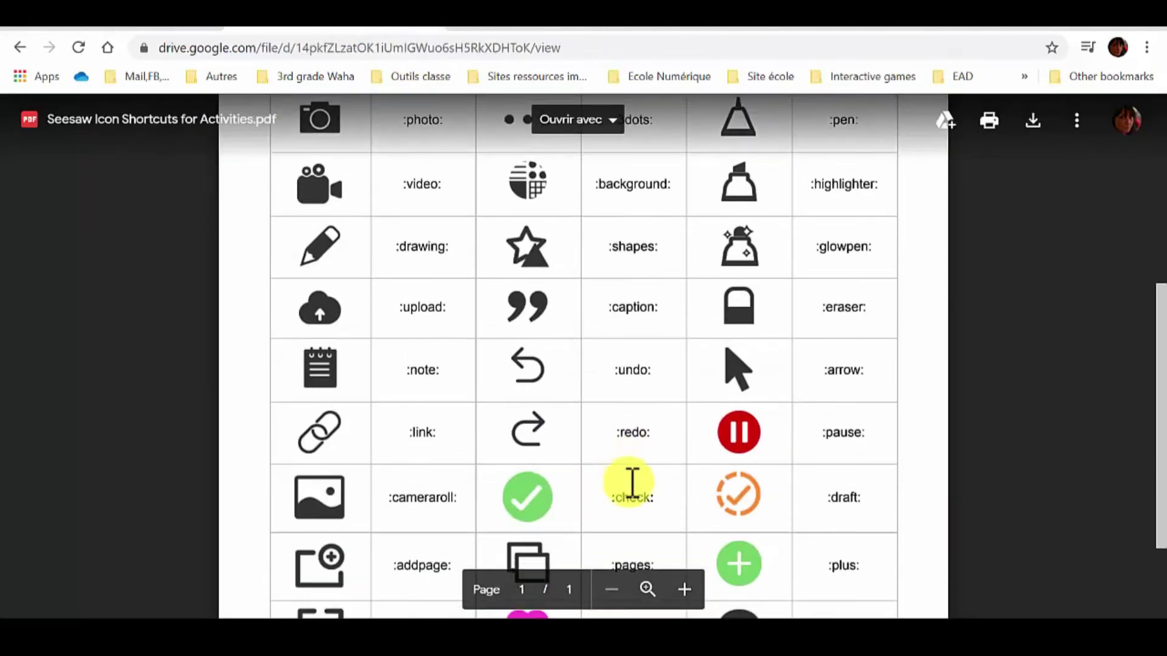
scroll(632, 483, "down", 2)
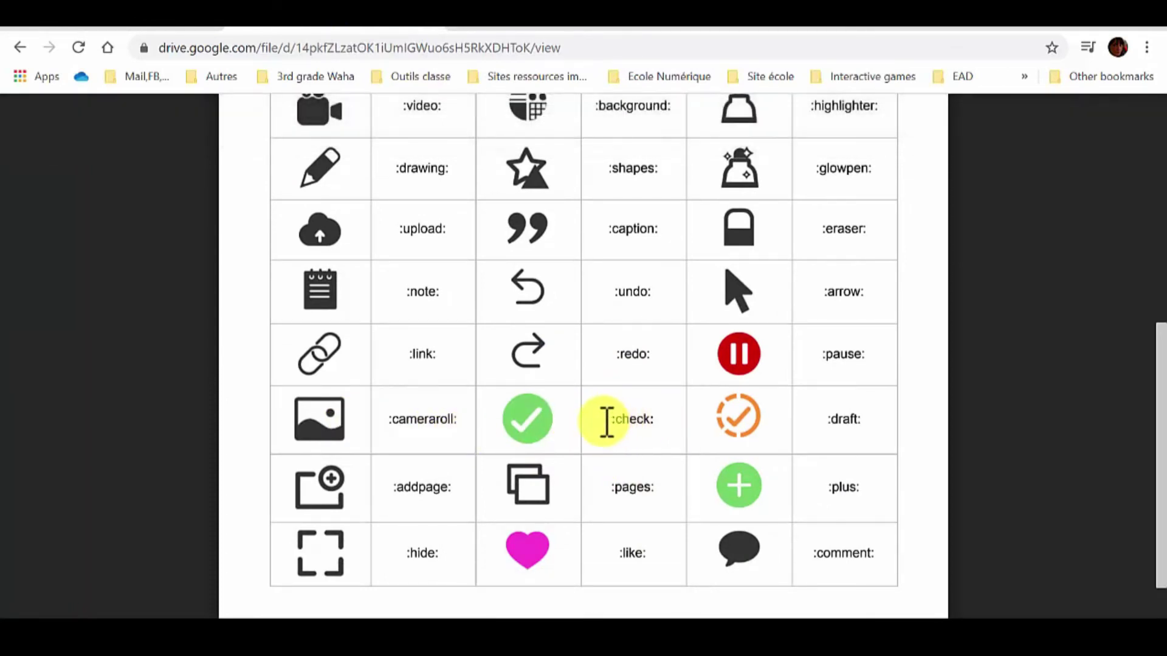
left_click(200, 24)
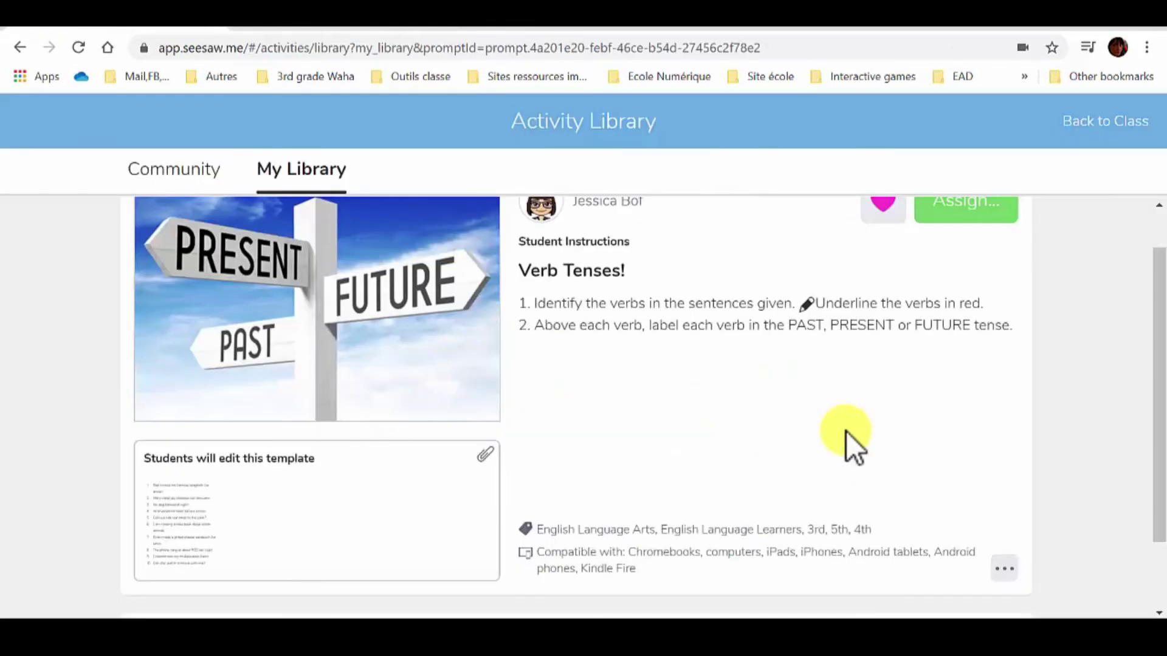
Step: Open the sharing options of the edited "Verb Tenses!" activity and copy its activity link
scroll(657, 372, "down", 2)
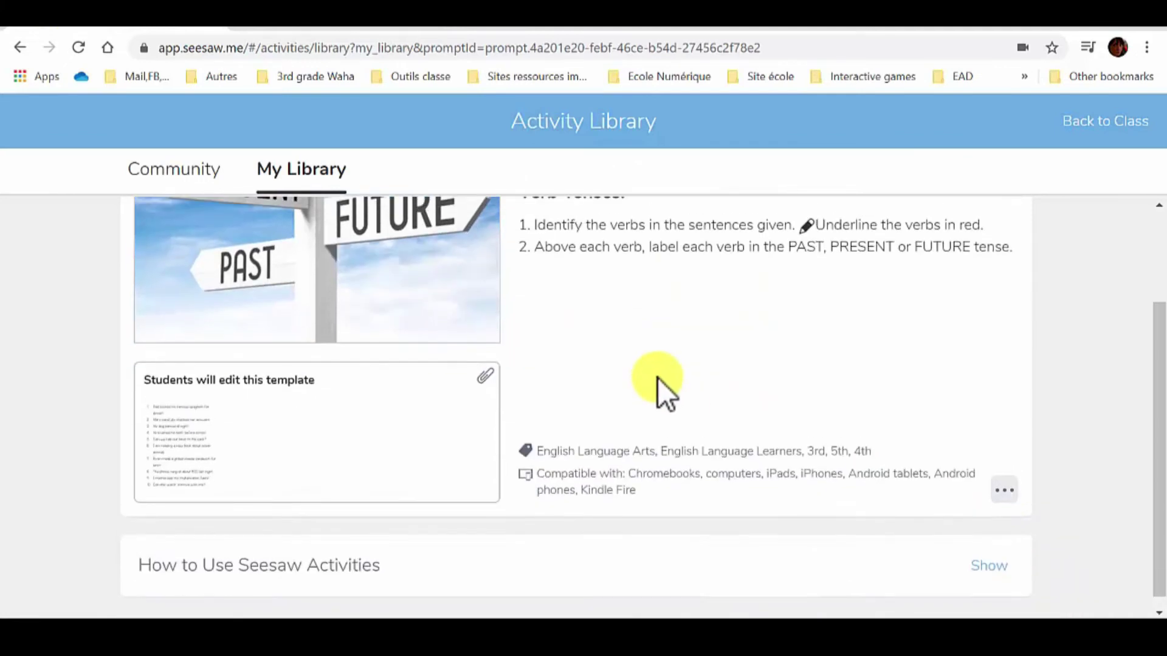
scroll(658, 378, "up", 3)
scroll(659, 380, "down", 2)
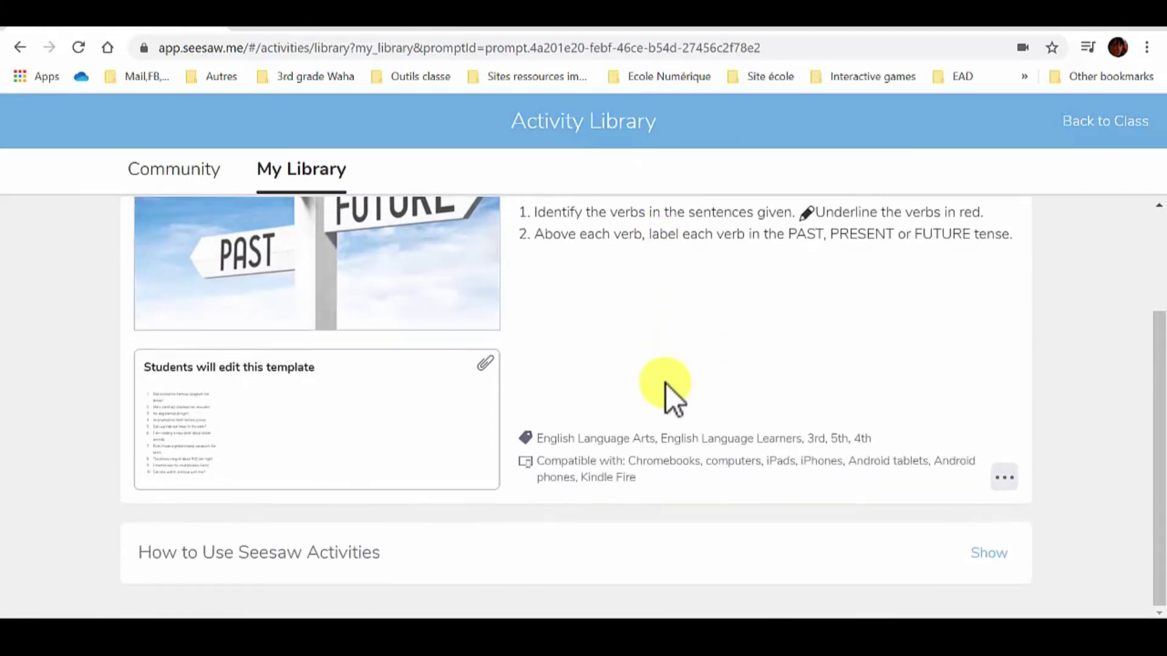
left_click(1008, 479)
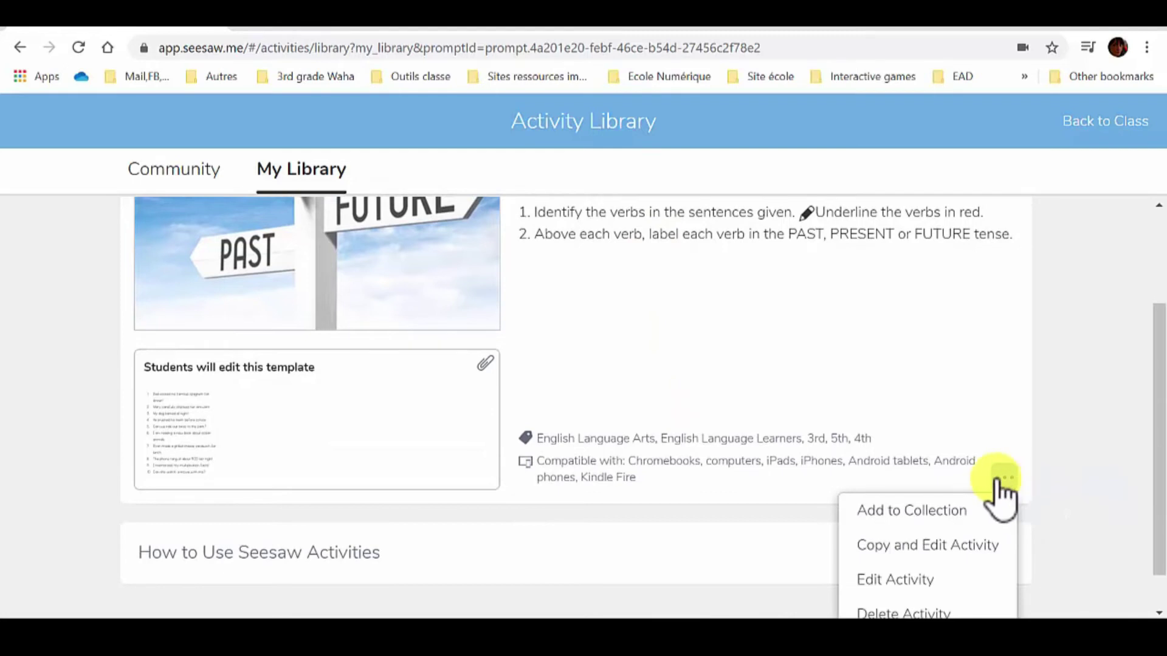
scroll(997, 486, "down", 1)
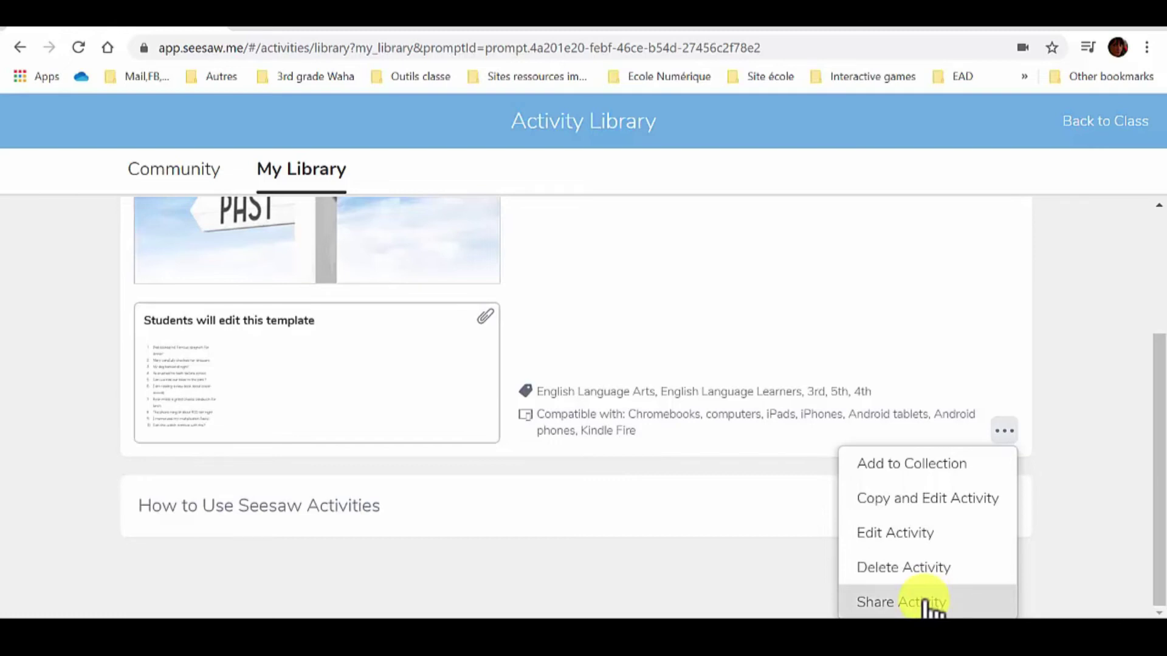
left_click(925, 603)
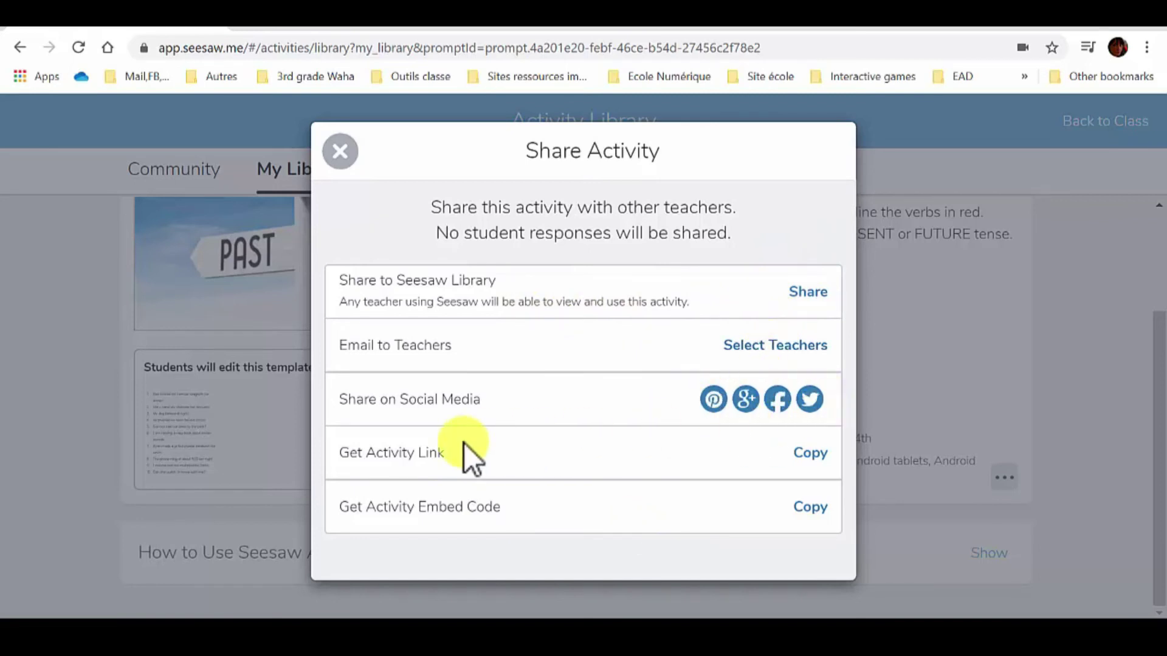
left_click(810, 456)
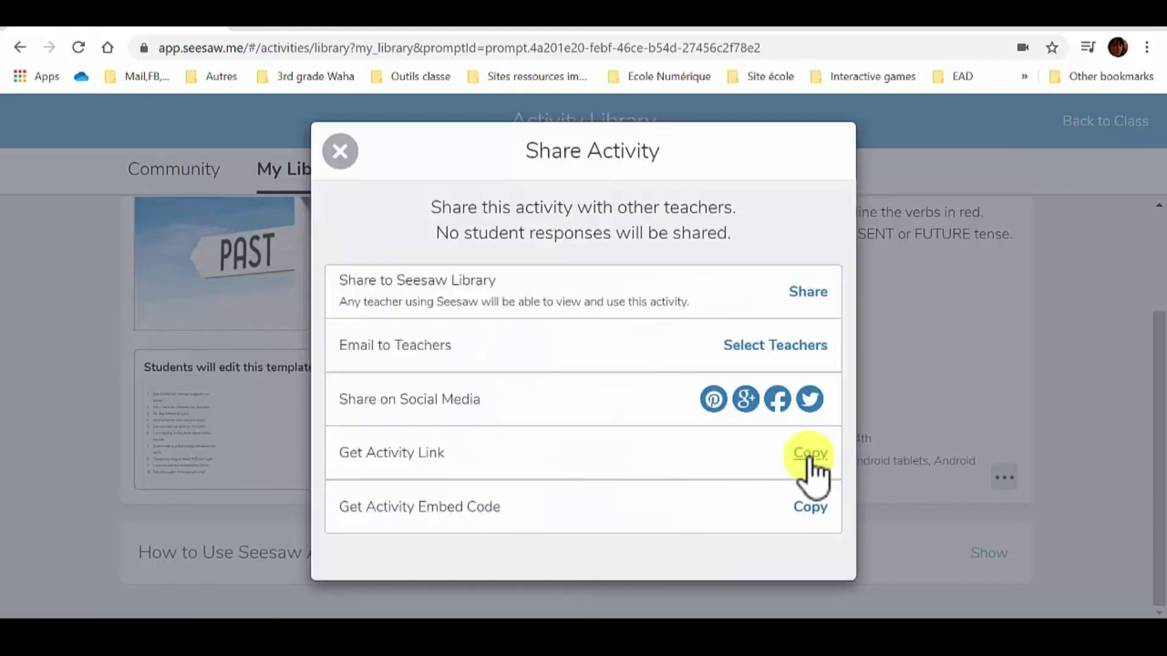